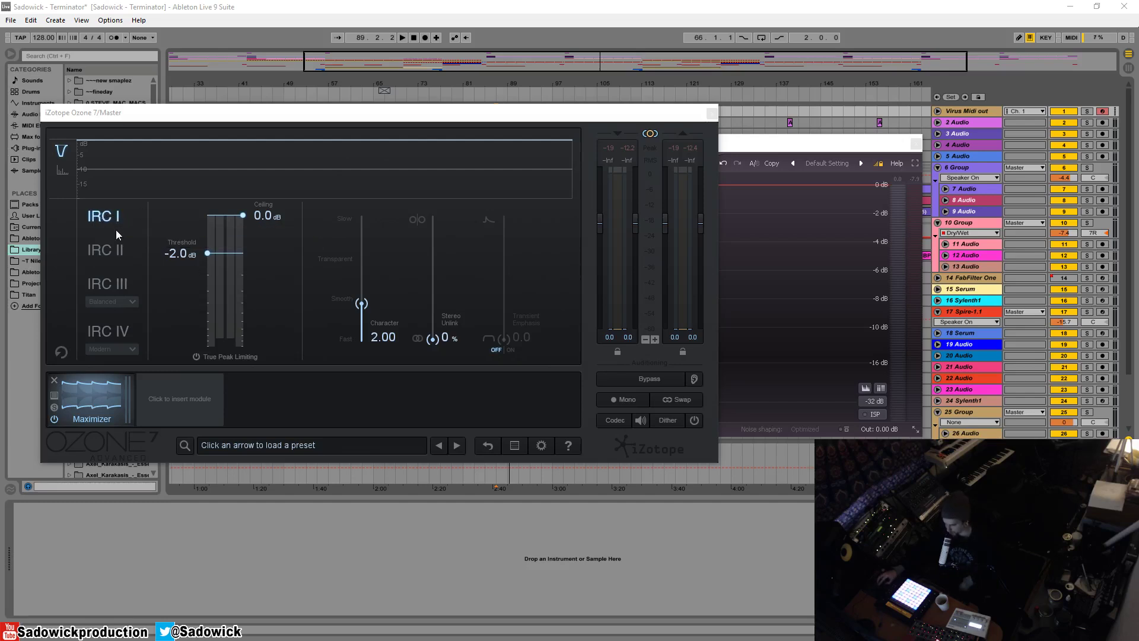
# Try IRC II, then set the Maximizer to IRC III and show its Balanced style list.
pyautogui.click(120, 254)
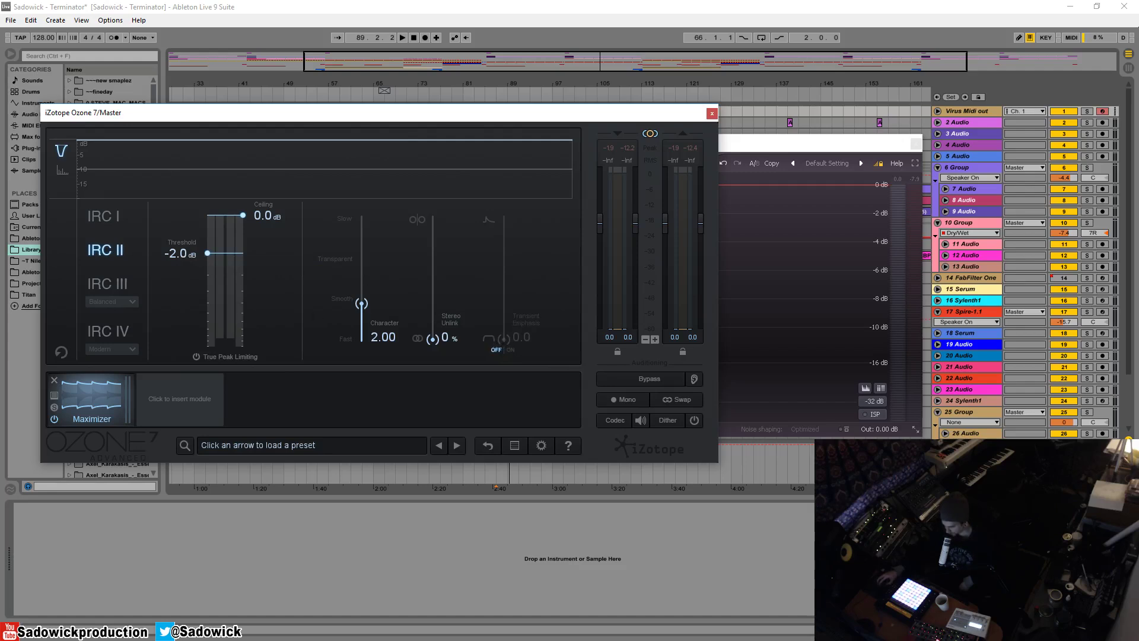
pyautogui.click(102, 285)
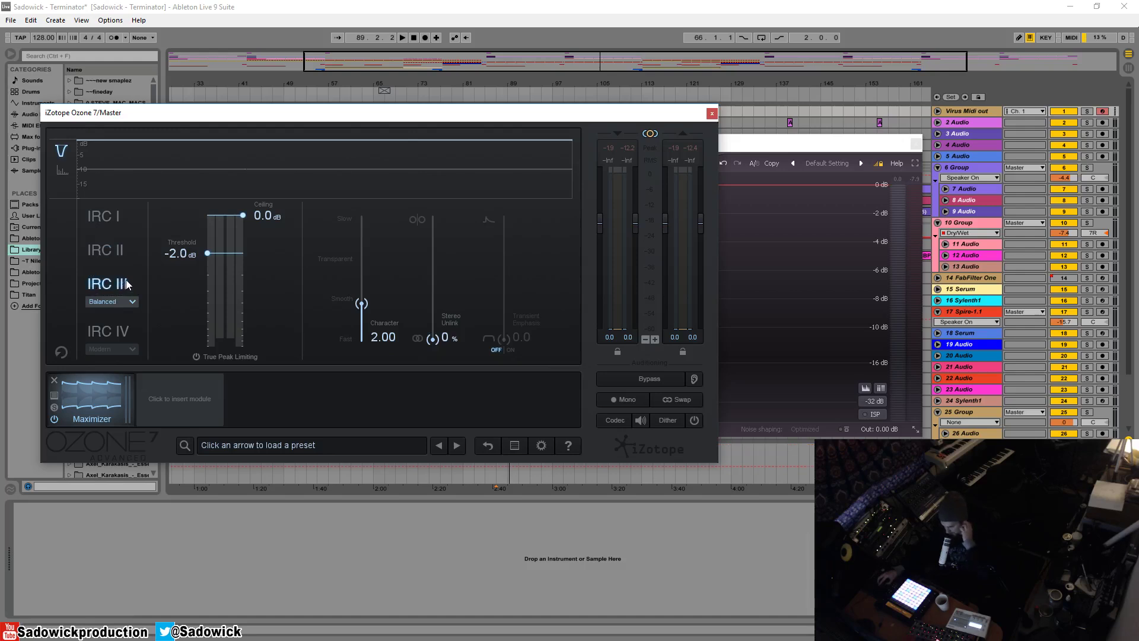
pyautogui.click(123, 301)
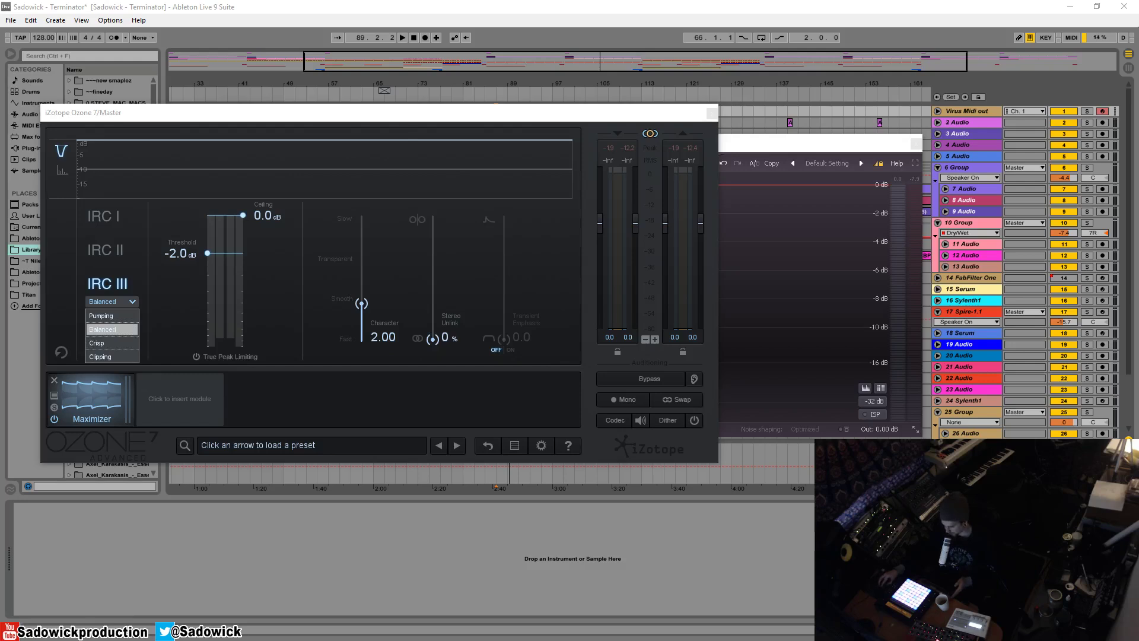
# Dismiss the style list, choose Crisp as the IRC III style, then reopen the style list.
pyautogui.press('Escape')
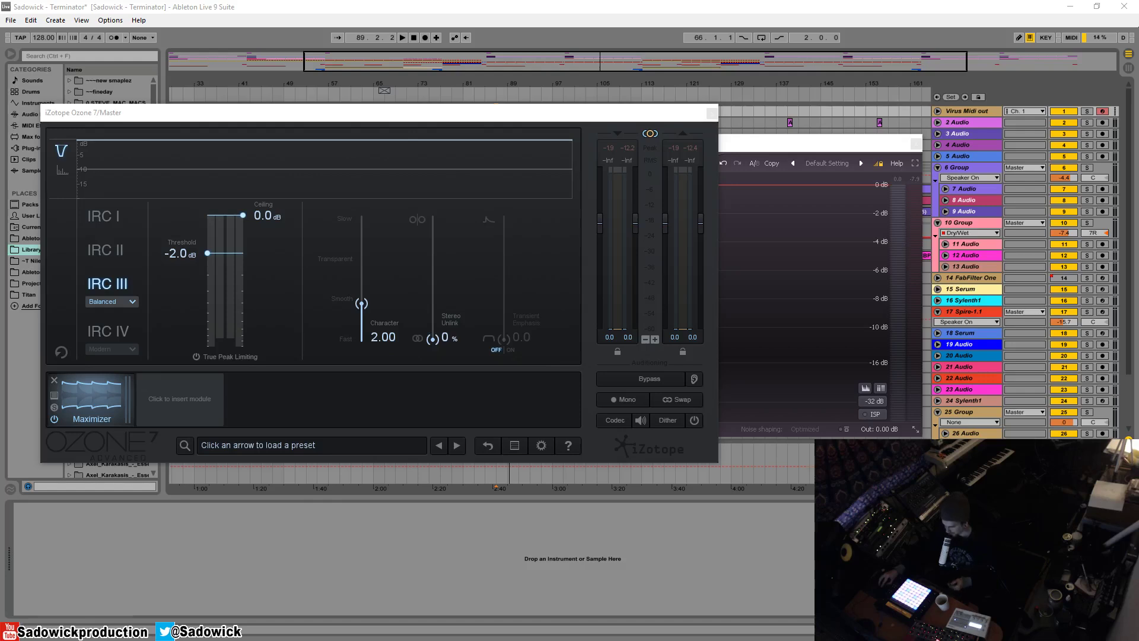
pyautogui.click(122, 306)
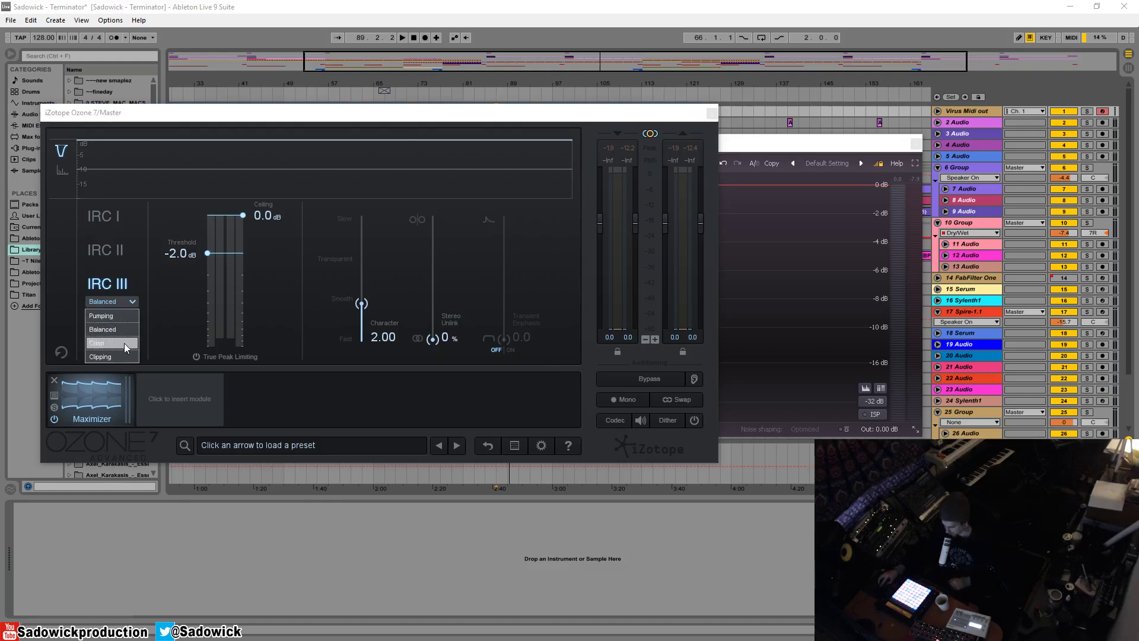
pyautogui.click(123, 343)
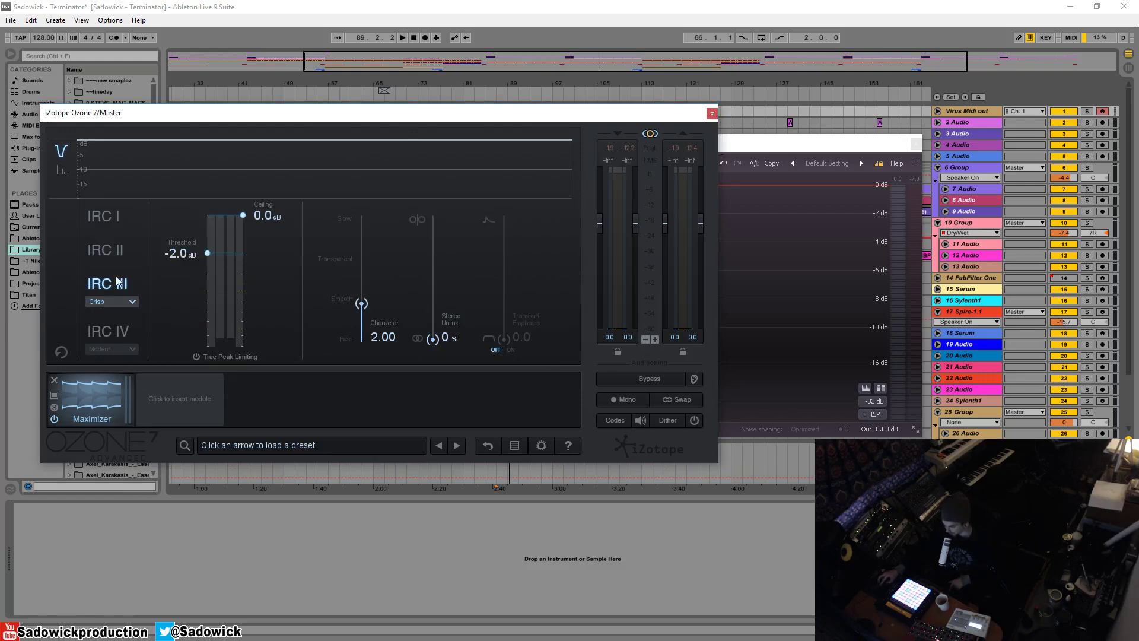
pyautogui.click(110, 303)
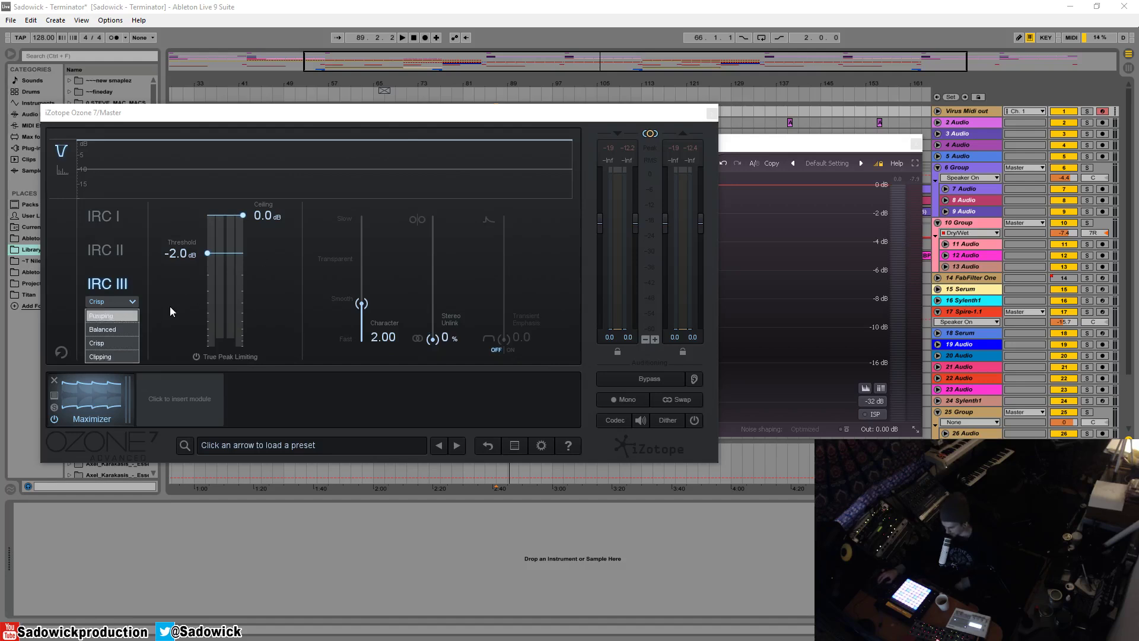
pyautogui.click(133, 303)
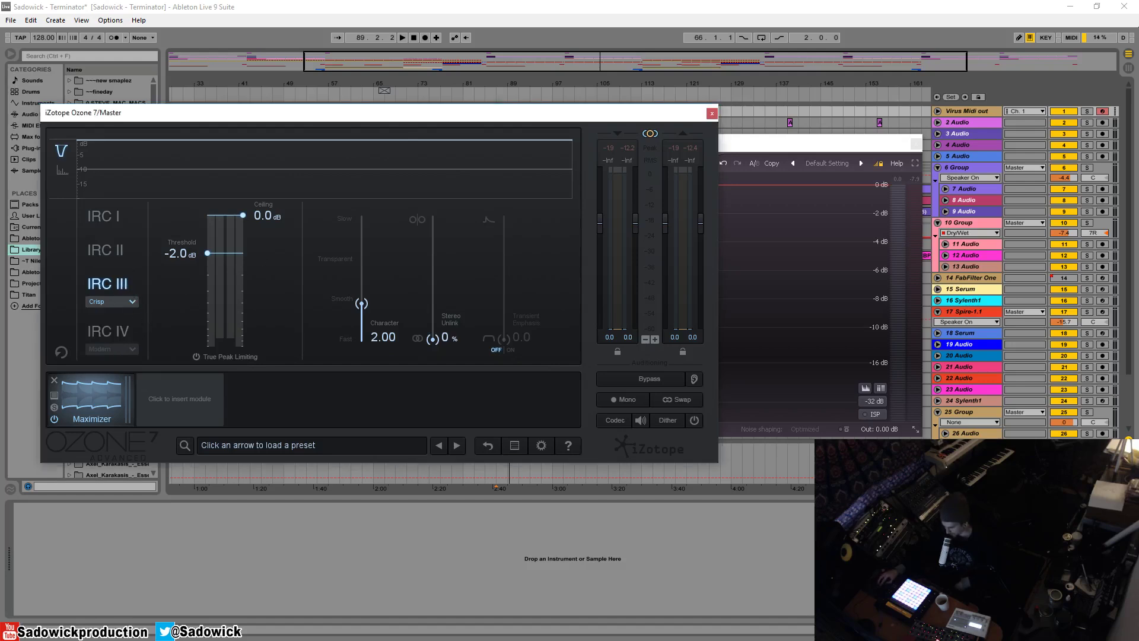
pyautogui.click(119, 337)
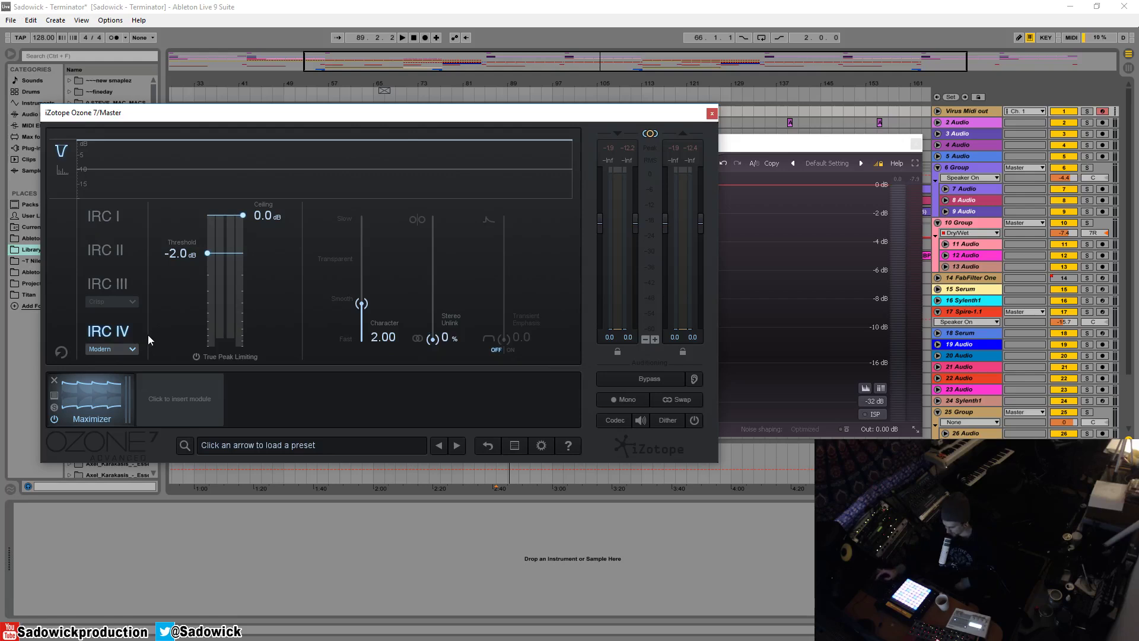
pyautogui.click(111, 348)
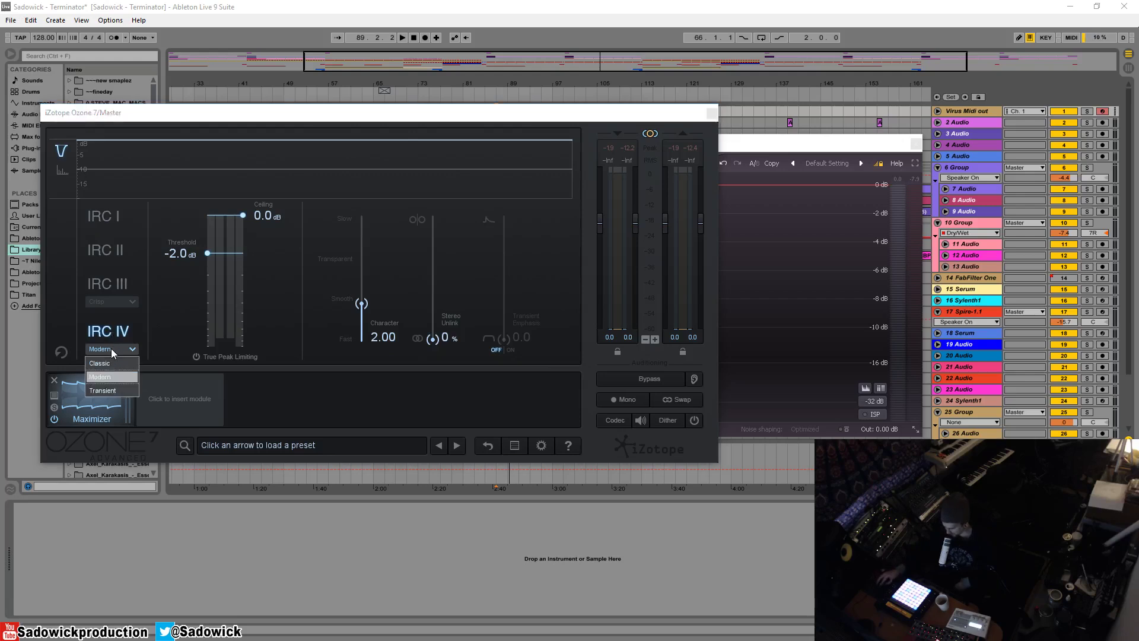
pyautogui.click(117, 378)
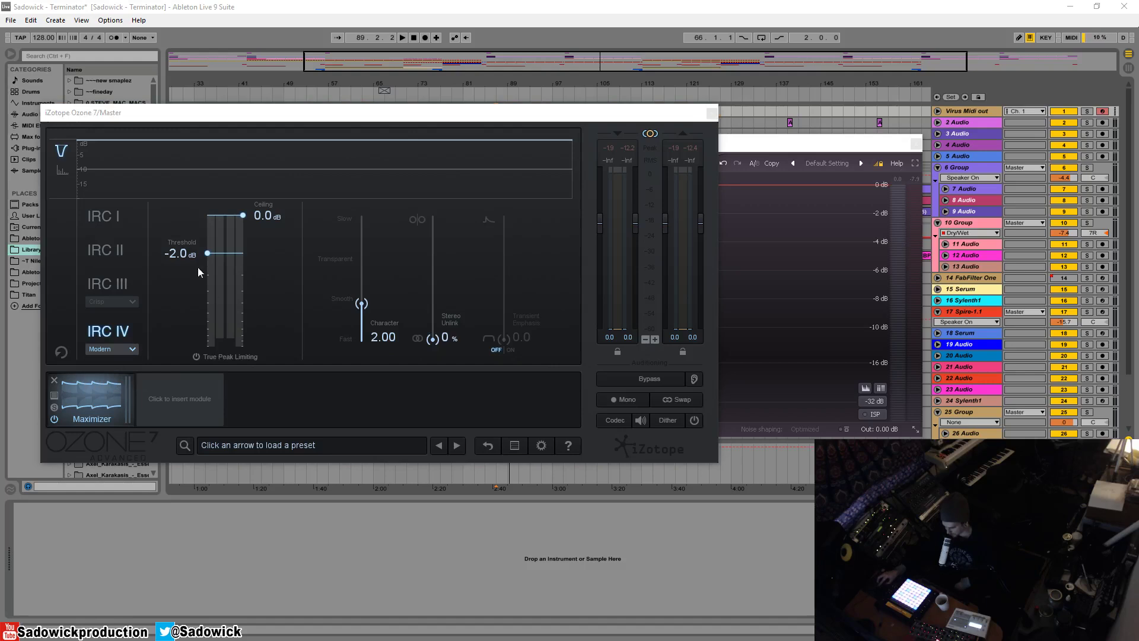
pyautogui.click(108, 349)
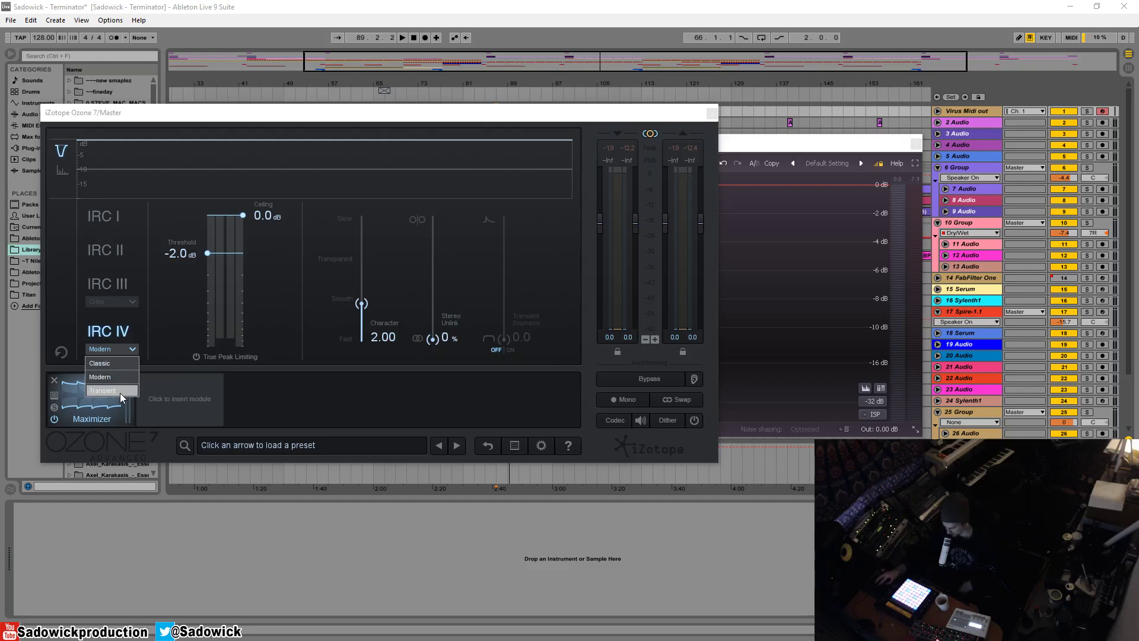
pyautogui.click(91, 296)
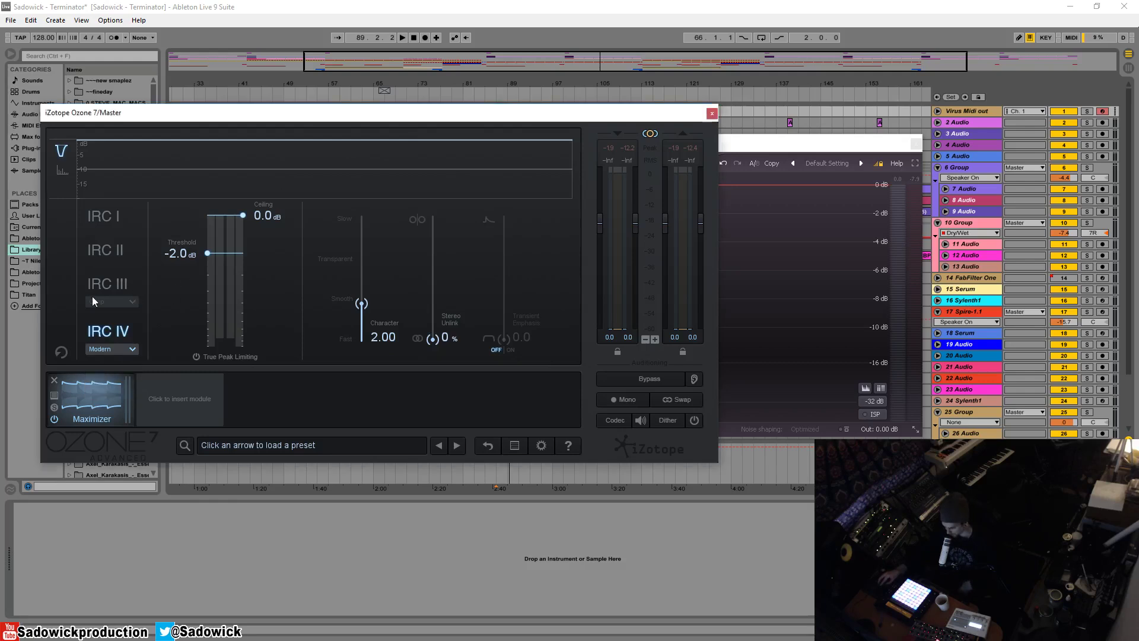
pyautogui.click(104, 285)
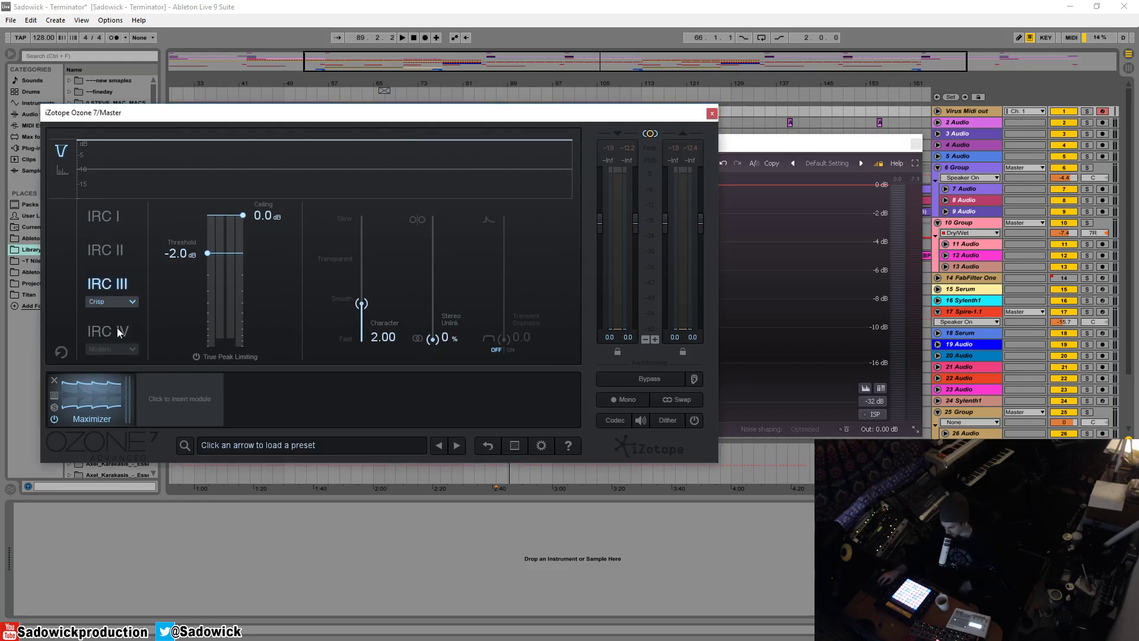
pyautogui.click(112, 299)
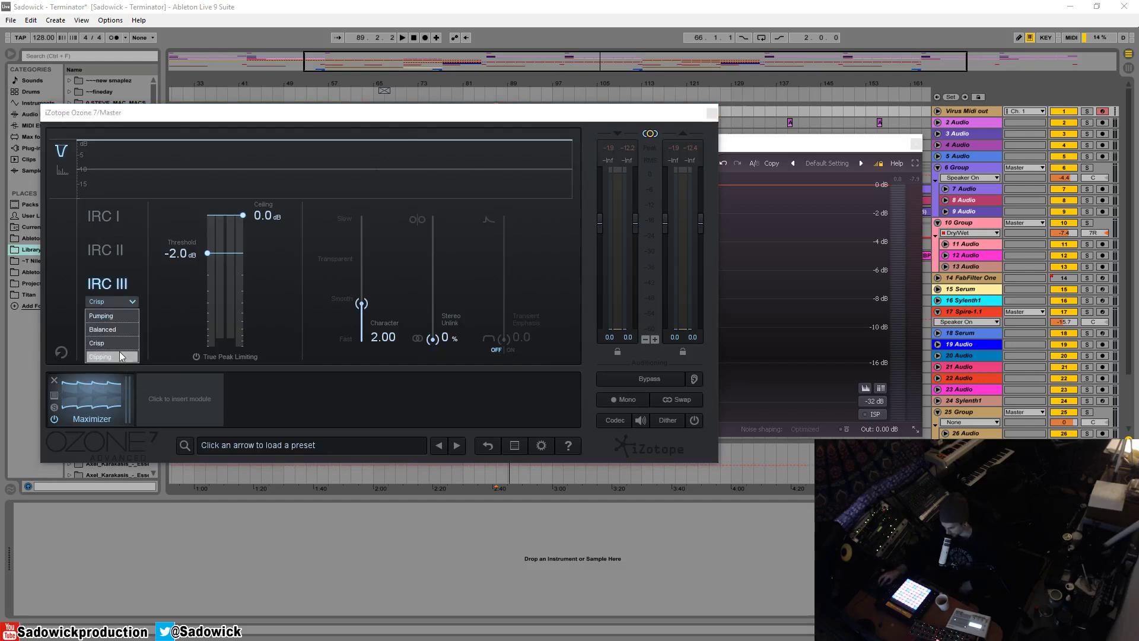
pyautogui.click(150, 322)
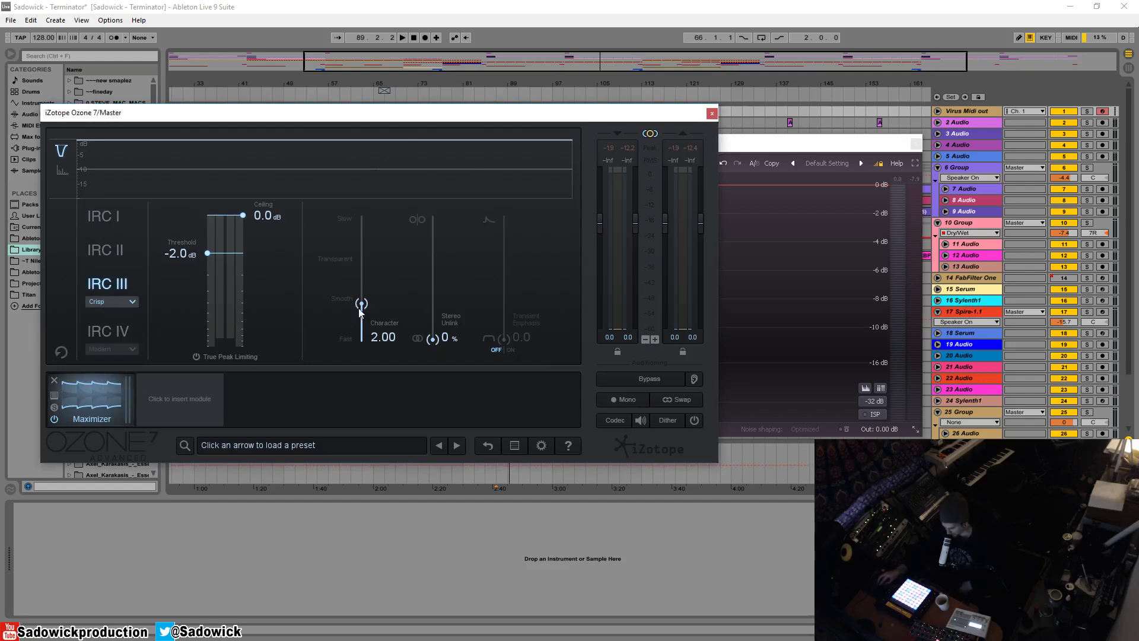
# Drag the Maximizer threshold up from -2.0 dB to -0.3 dB.
pyautogui.moveTo(362, 298); pyautogui.dragTo(367, 271)
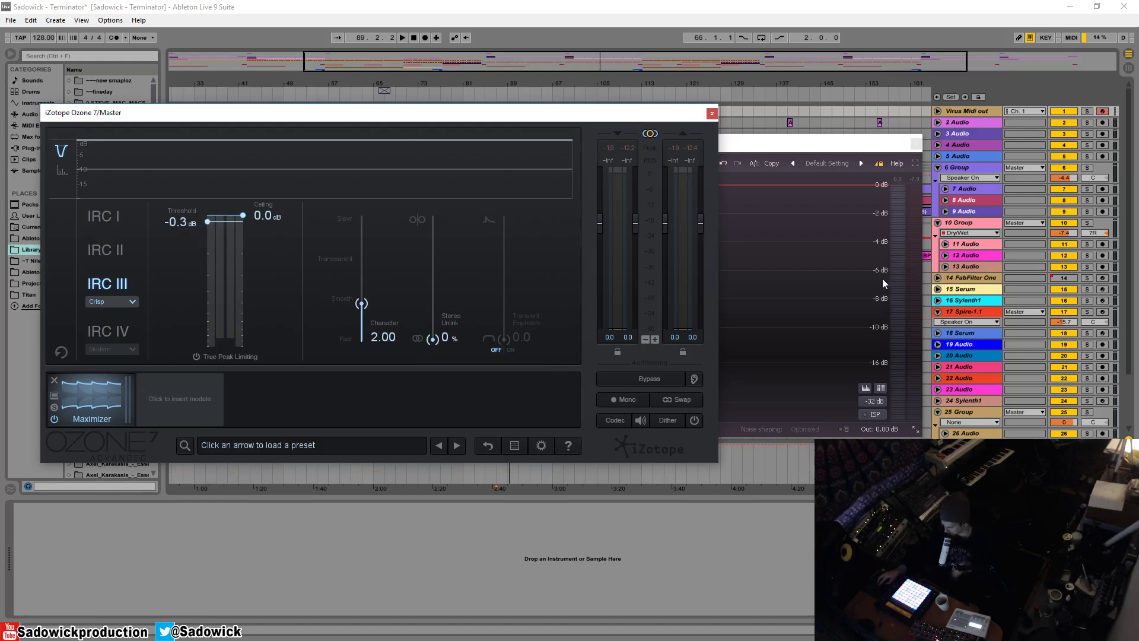
# Lower the threshold to -6.5 dB during playback, then stop and enable True Peak Limiting.
pyautogui.press('space')
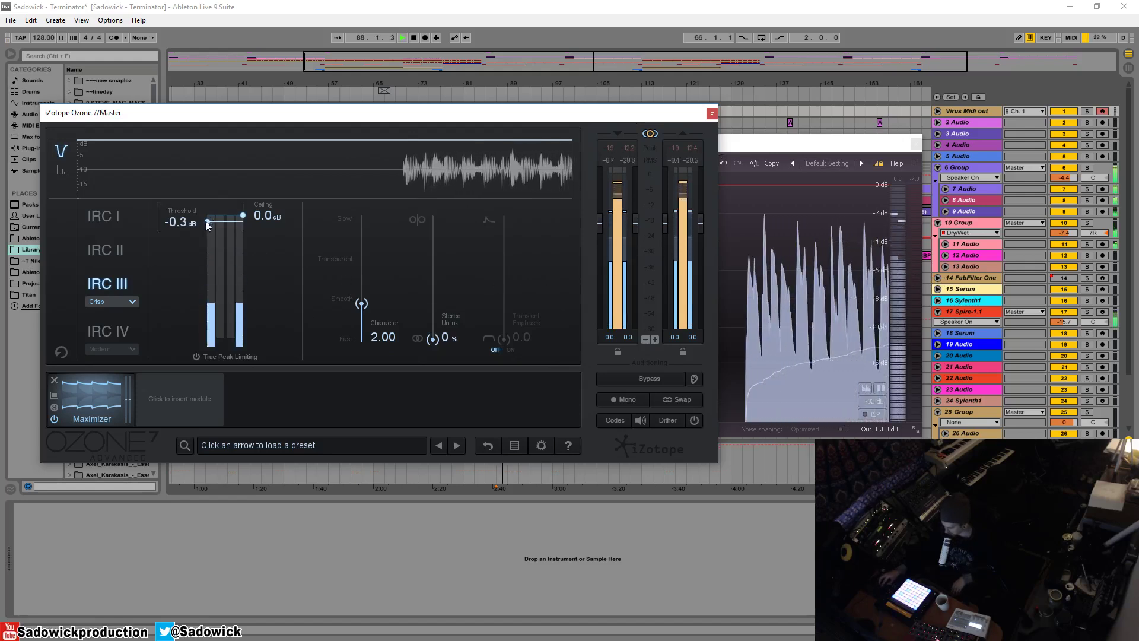
pyautogui.moveTo(206, 226); pyautogui.dragTo(205, 298)
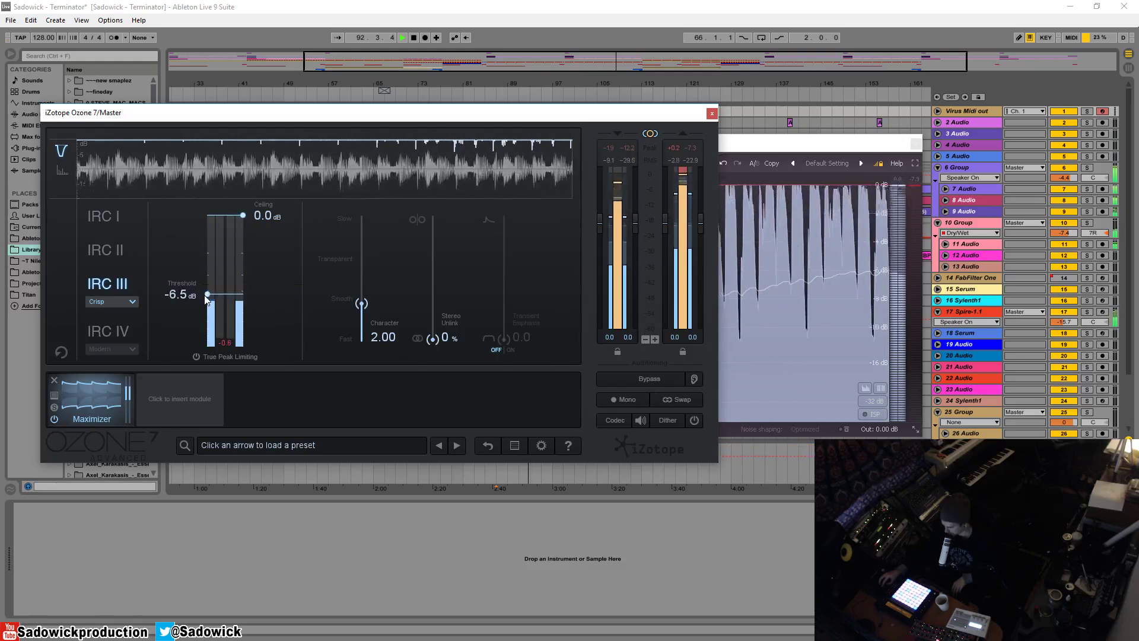
pyautogui.click(366, 92)
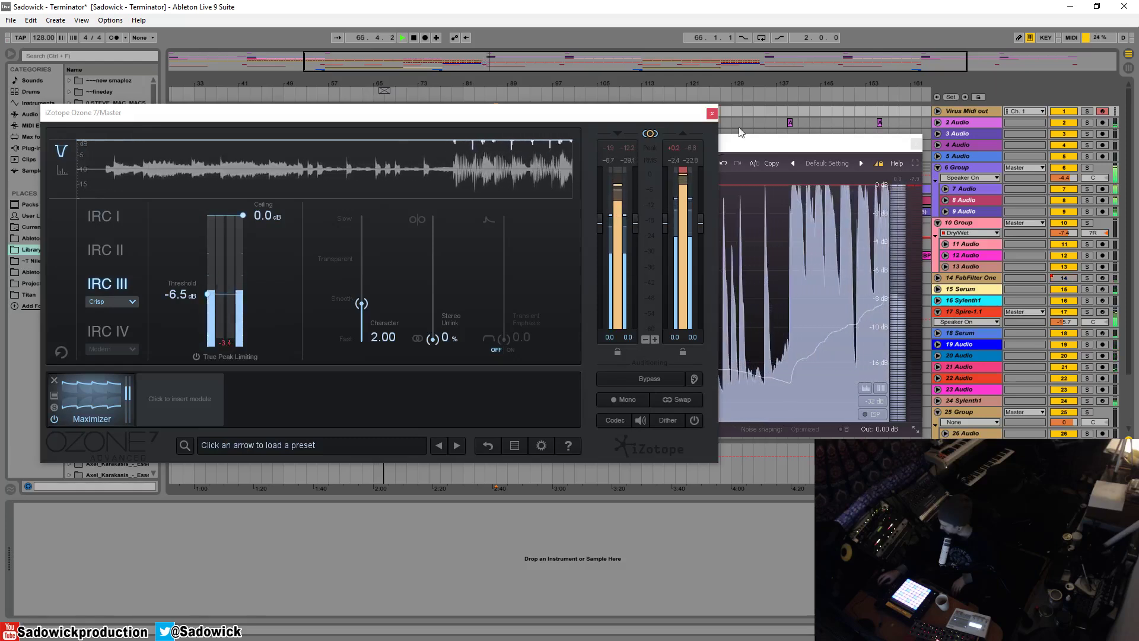
pyautogui.press('space')
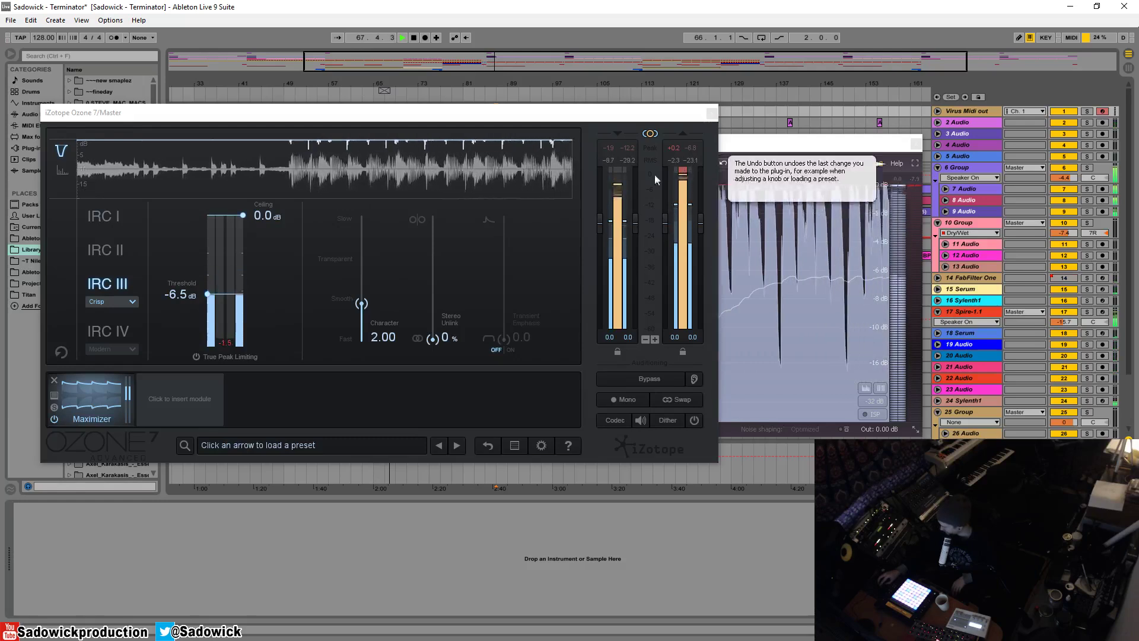
pyautogui.click(196, 357)
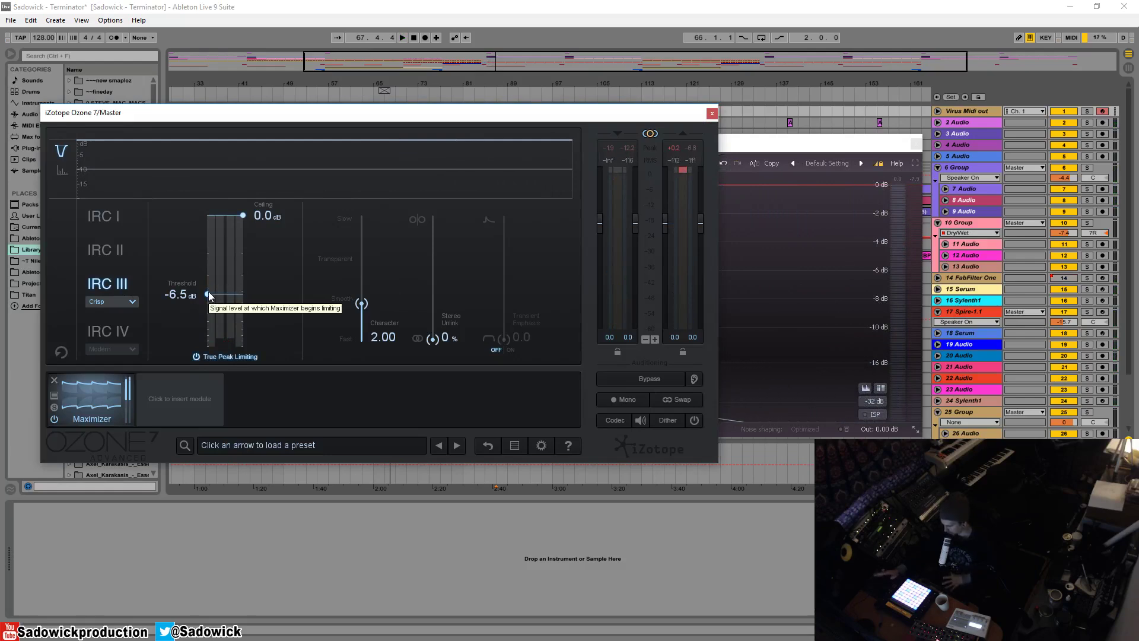
# Change the IRC III style from Crisp to Clipping and start playback to hear it.
pyautogui.click(109, 303)
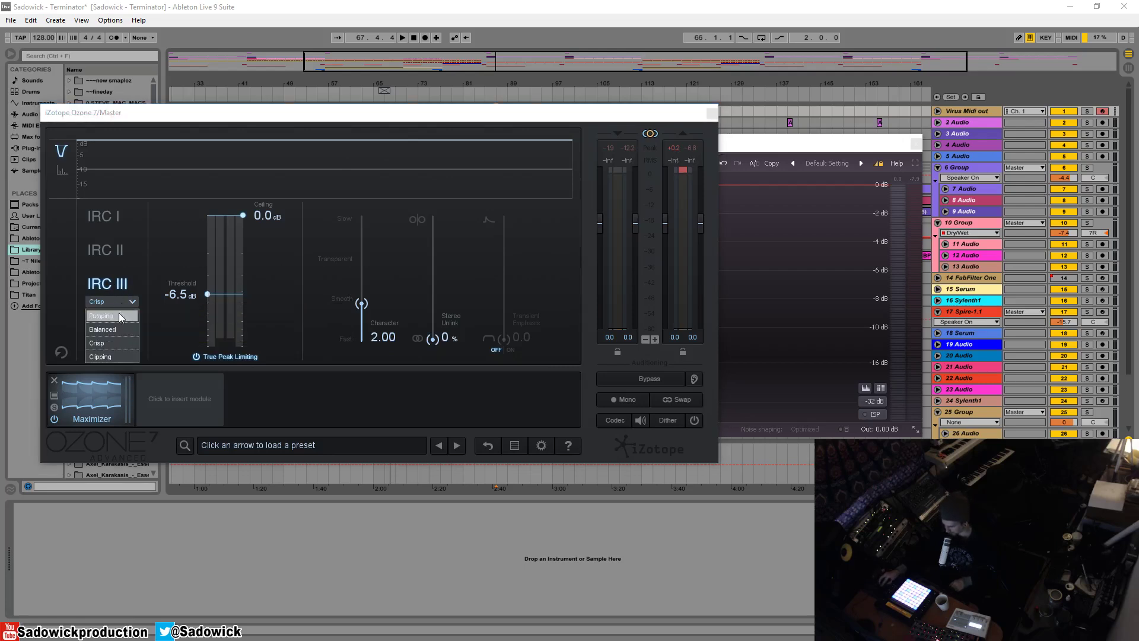
pyautogui.click(148, 271)
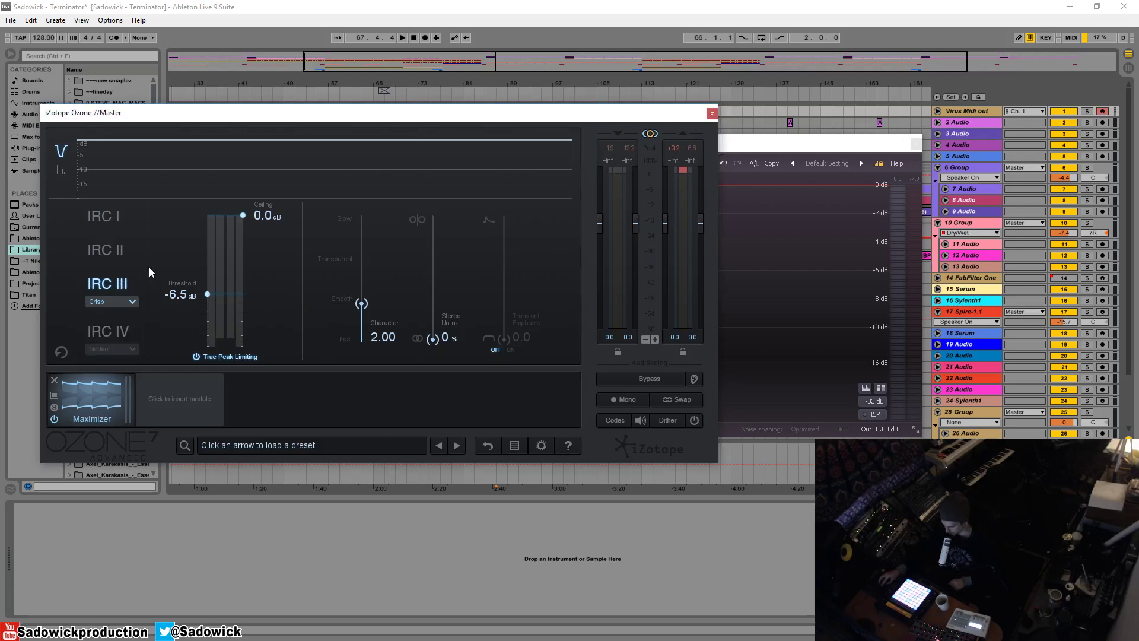
pyautogui.click(113, 301)
pyautogui.click(108, 355)
pyautogui.press('space')
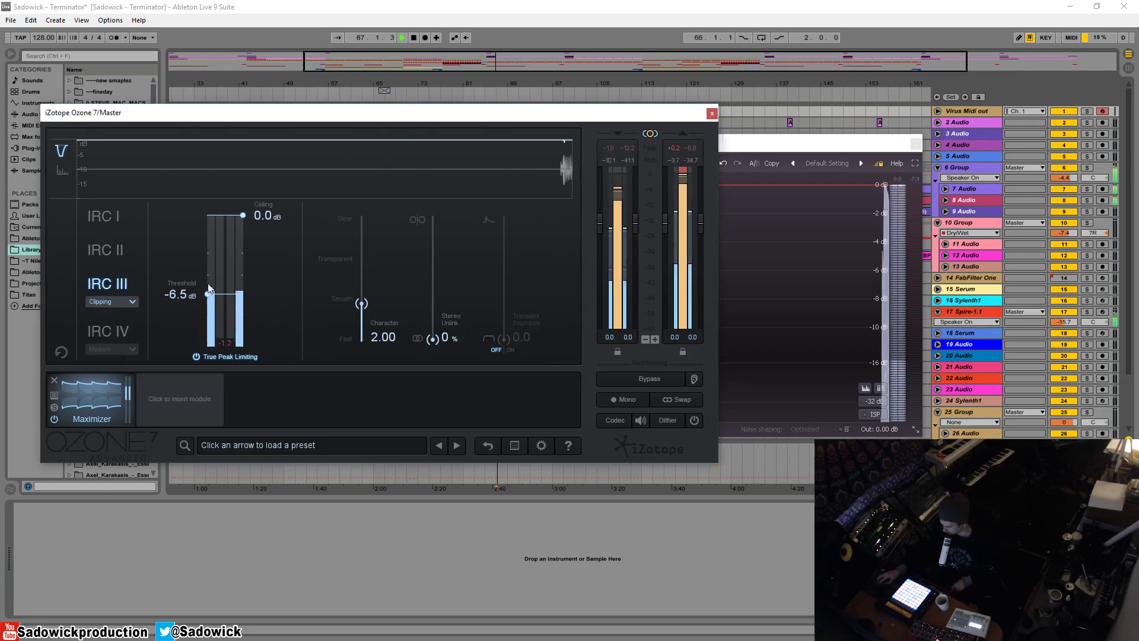
pyautogui.moveTo(207, 294); pyautogui.dragTo(207, 295)
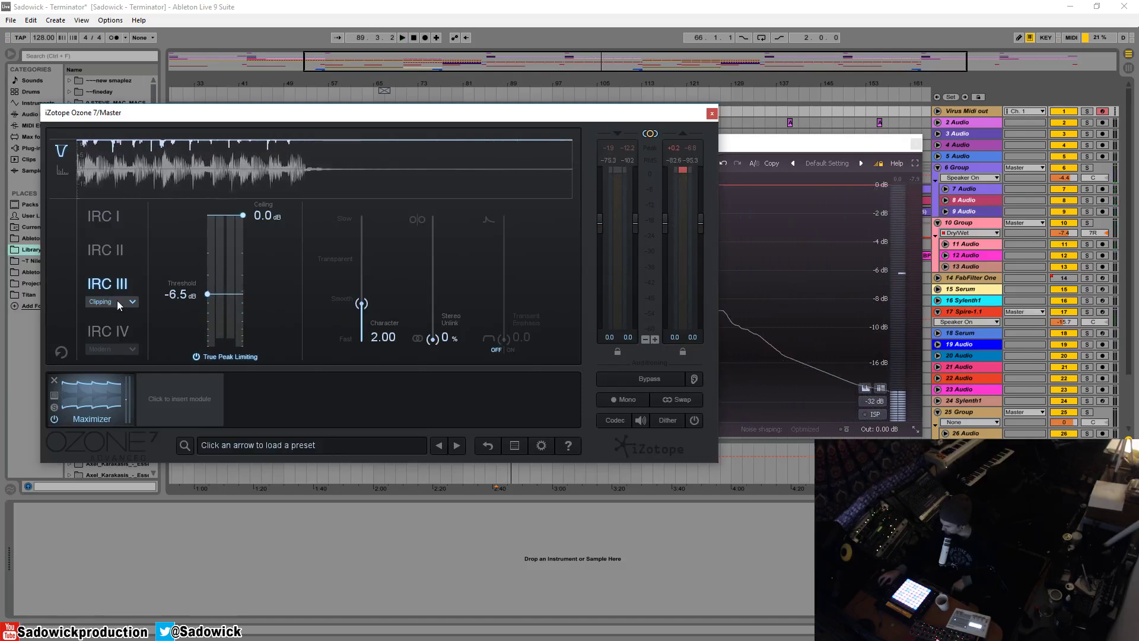
# A/B IRC I against IRC III Clipping during playback, ending on IRC III and stopping.
pyautogui.click(102, 218)
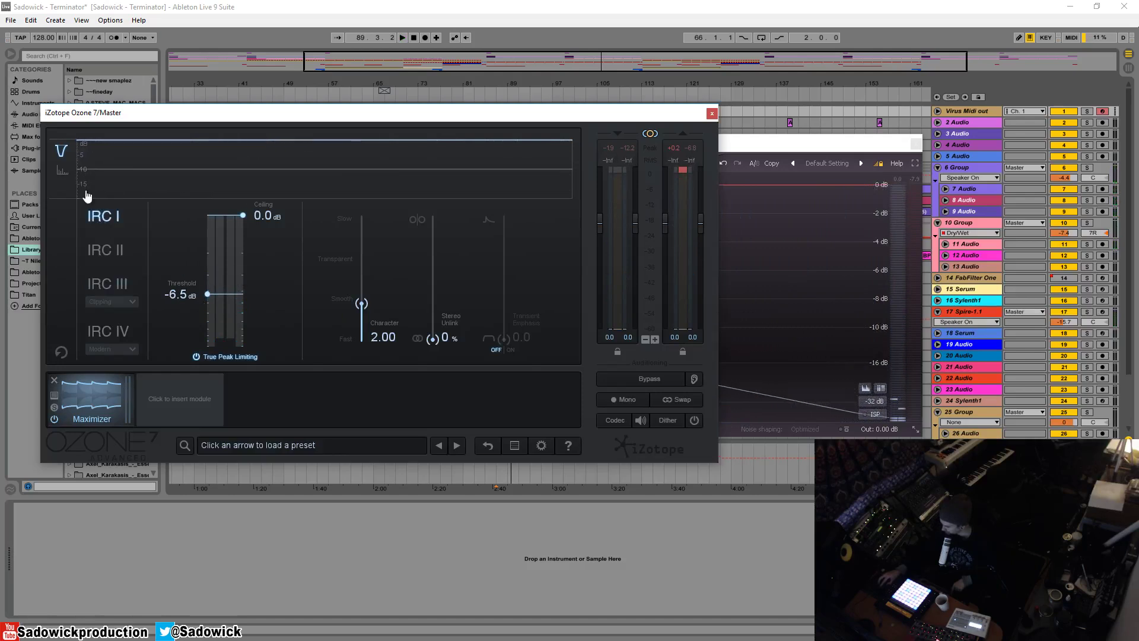
pyautogui.press('space')
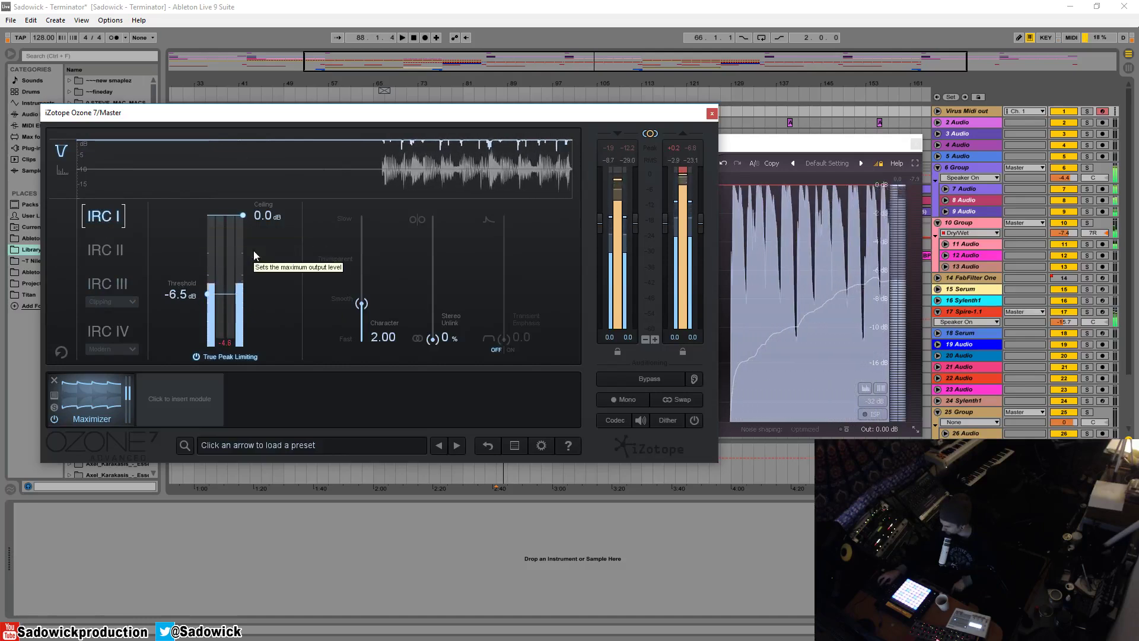
pyautogui.press('space')
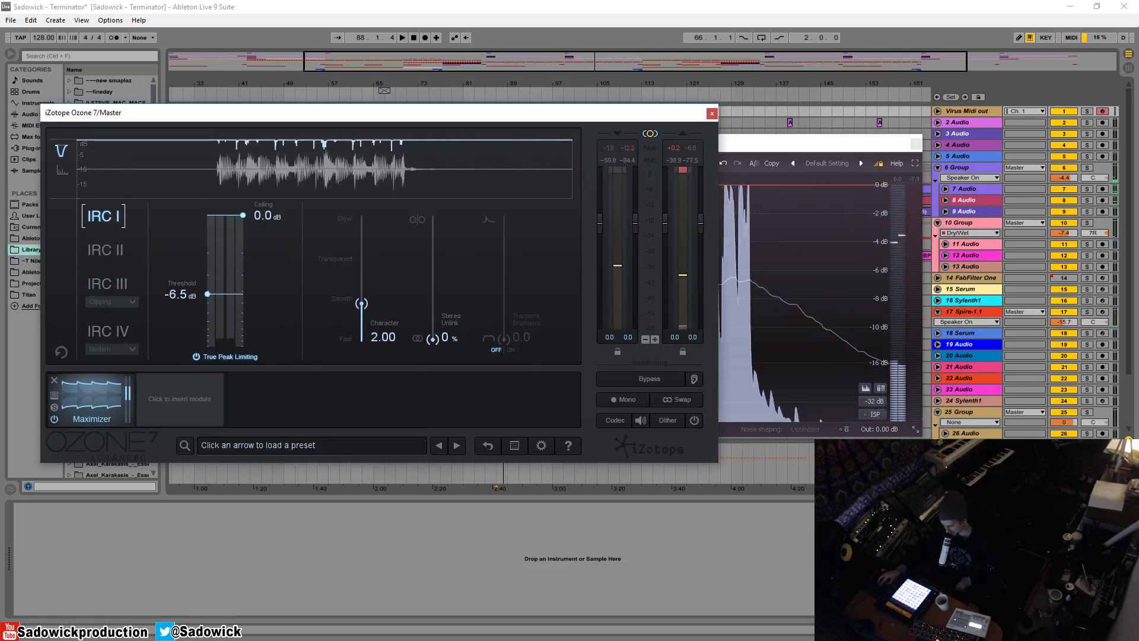
pyautogui.click(106, 284)
pyautogui.press('space')
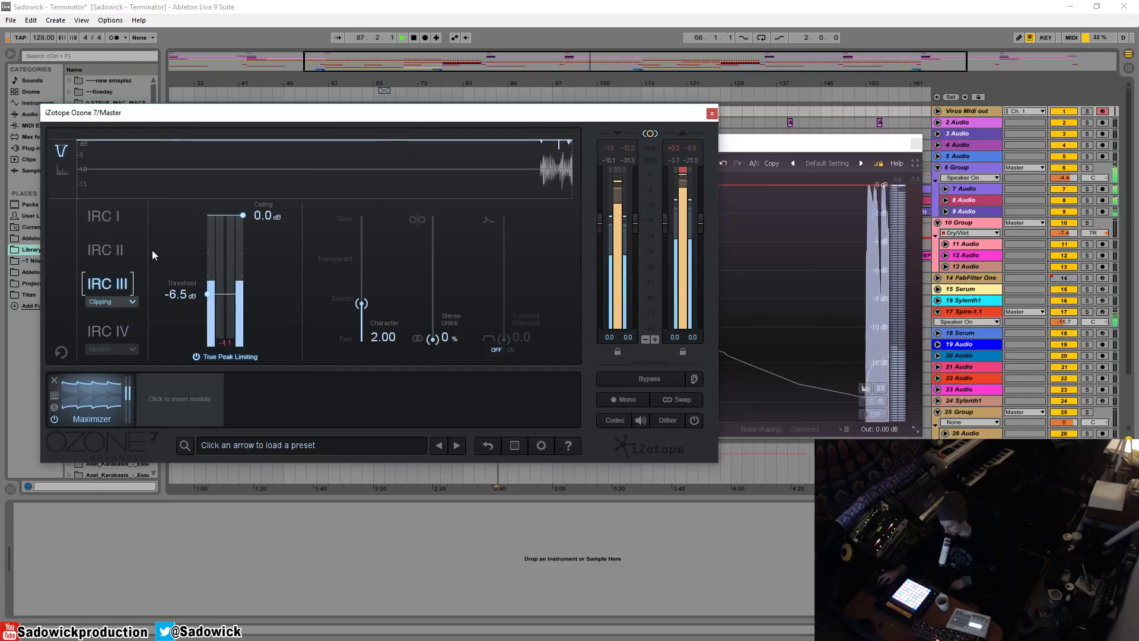
pyautogui.click(108, 218)
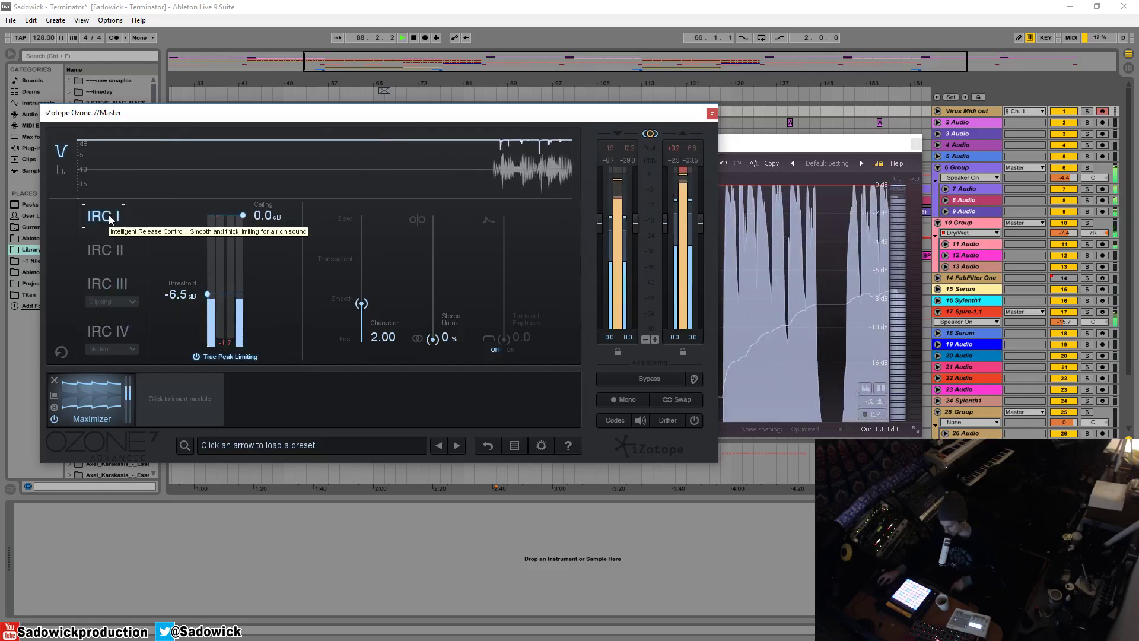
pyautogui.click(109, 284)
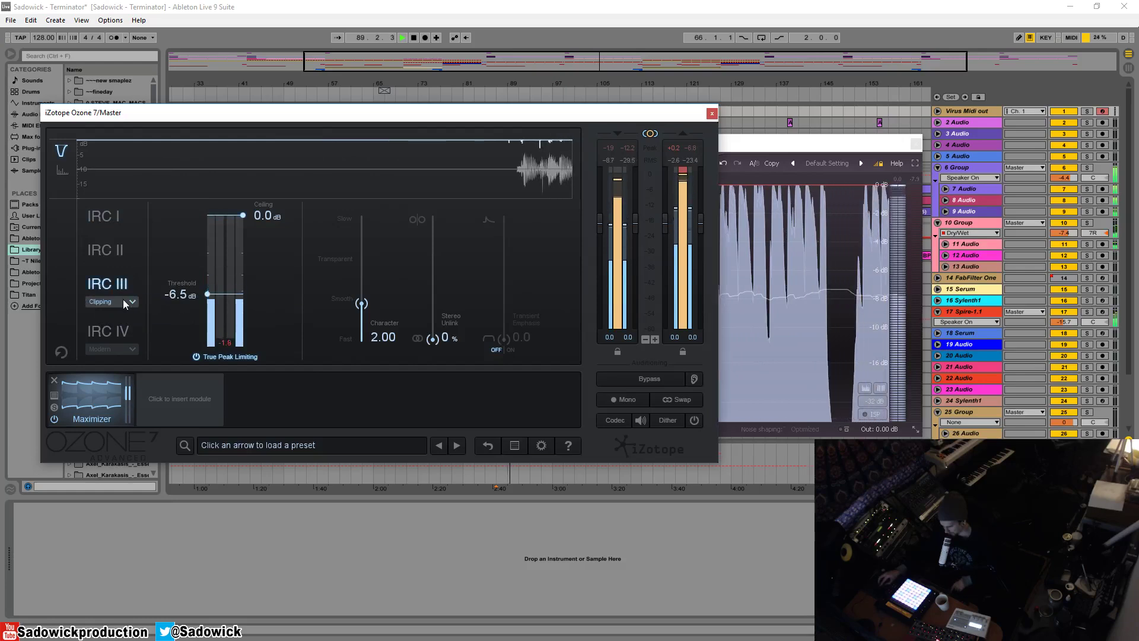
pyautogui.press('space')
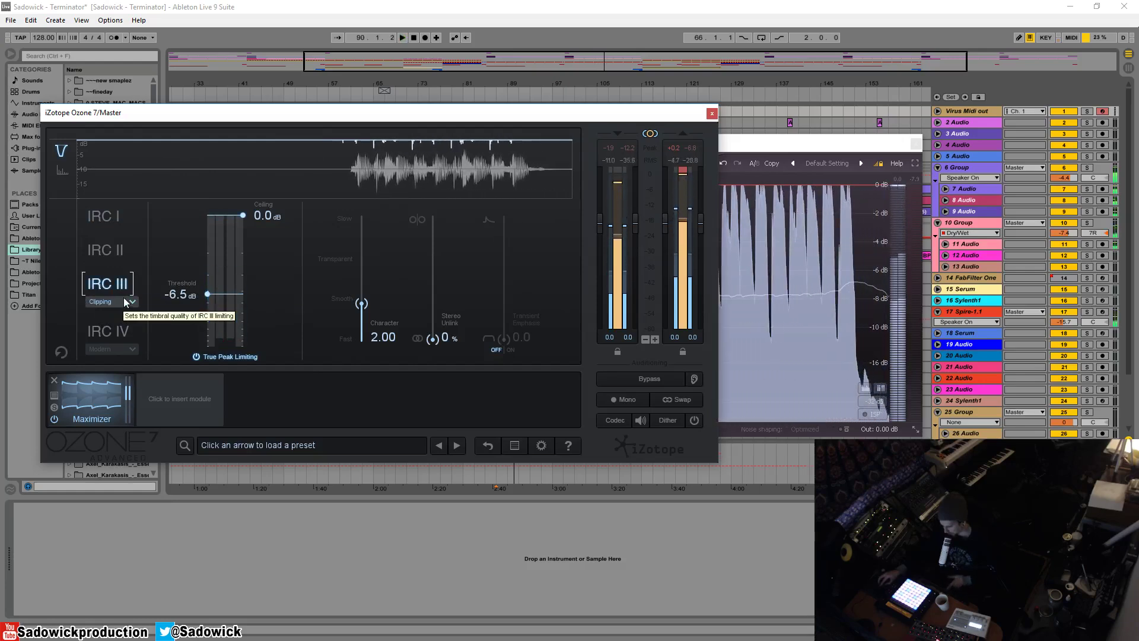
# Switch the Maximizer to IRC IV, keep the Modern style, and start playback.
pyautogui.click(121, 332)
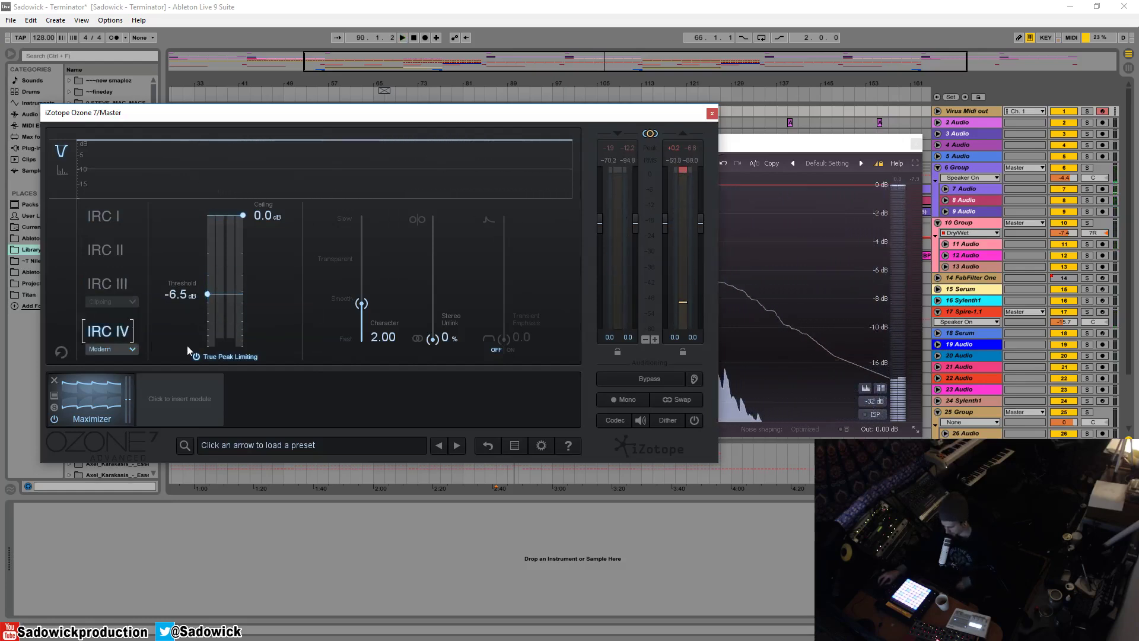
pyautogui.click(117, 354)
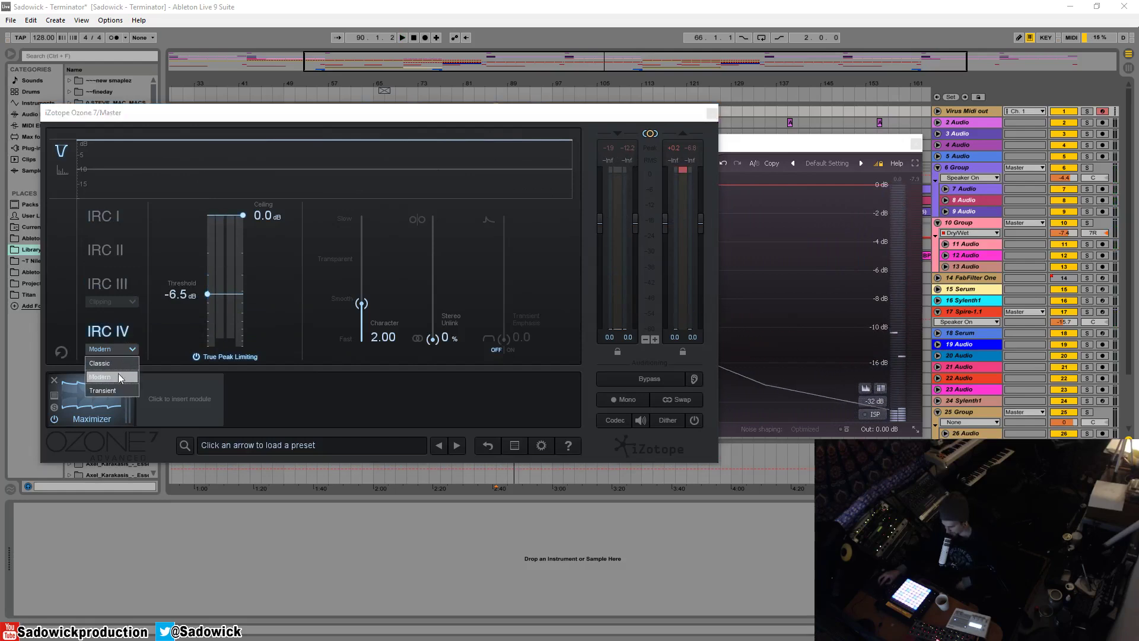
pyautogui.click(131, 370)
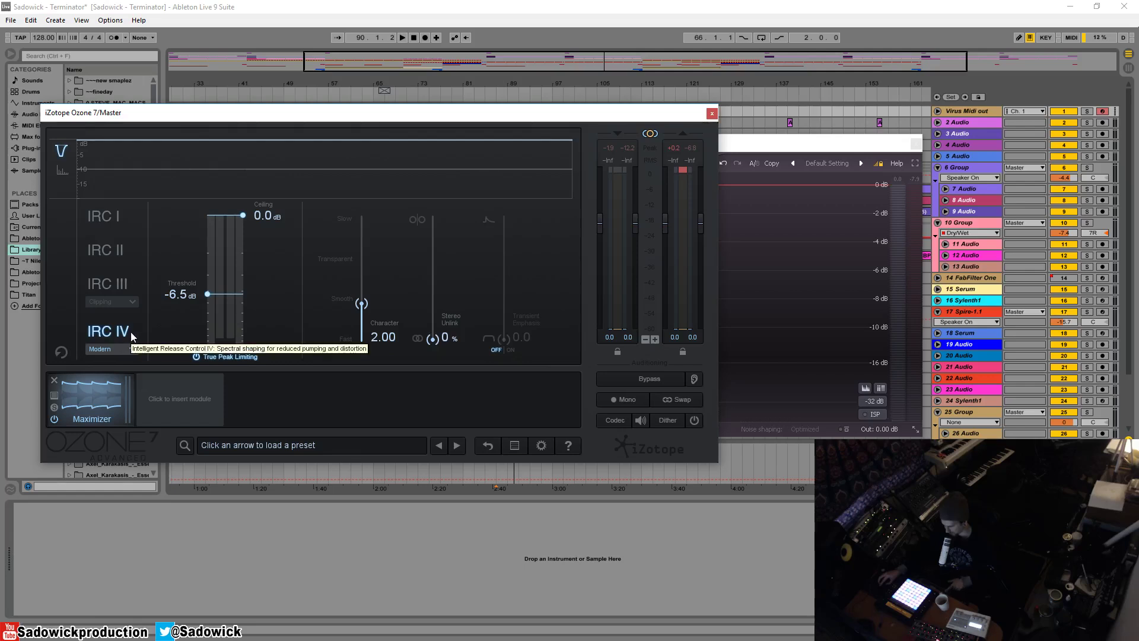
pyautogui.press('space')
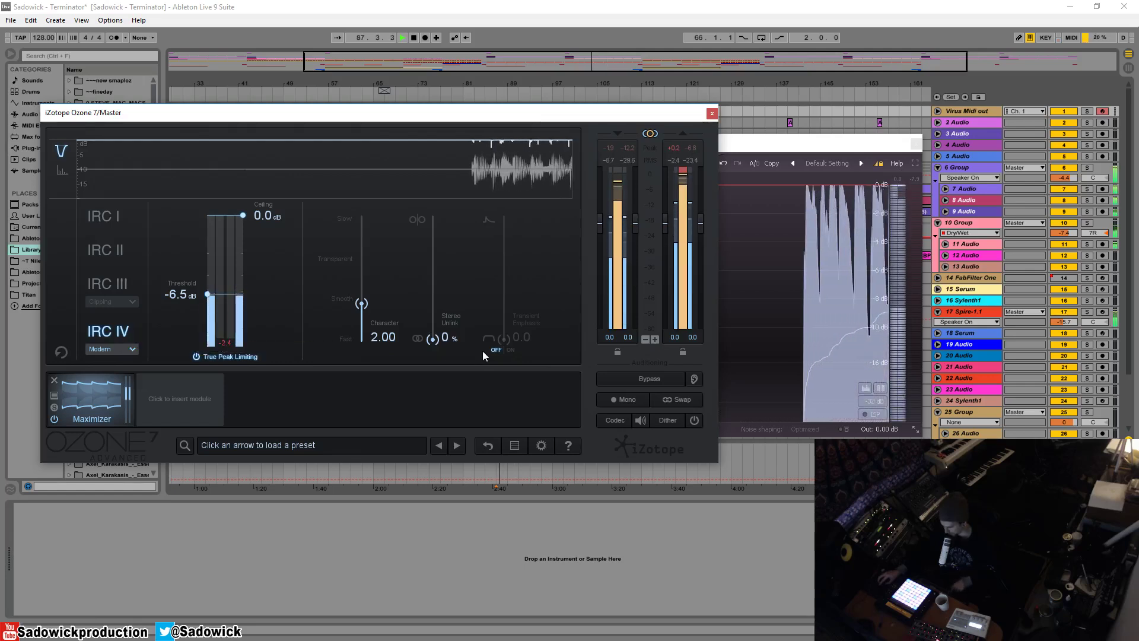
# Turn Transient Emphasis on at 0.0 and raise the threshold to -5.3 dB.
pyautogui.click(509, 350)
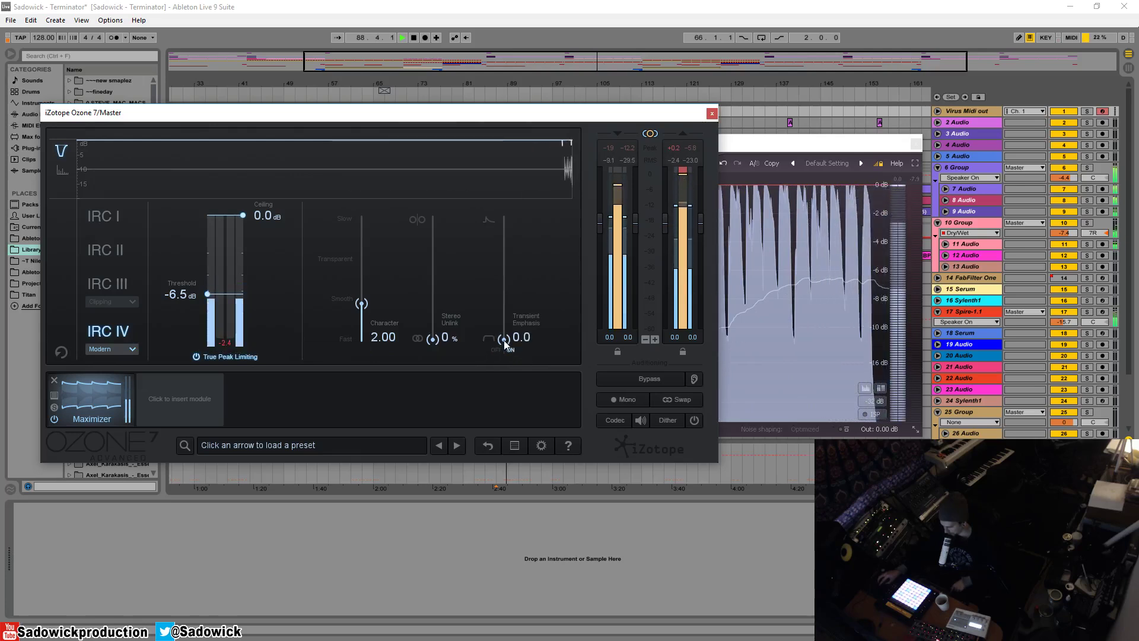
pyautogui.moveTo(504, 339); pyautogui.dragTo(506, 235)
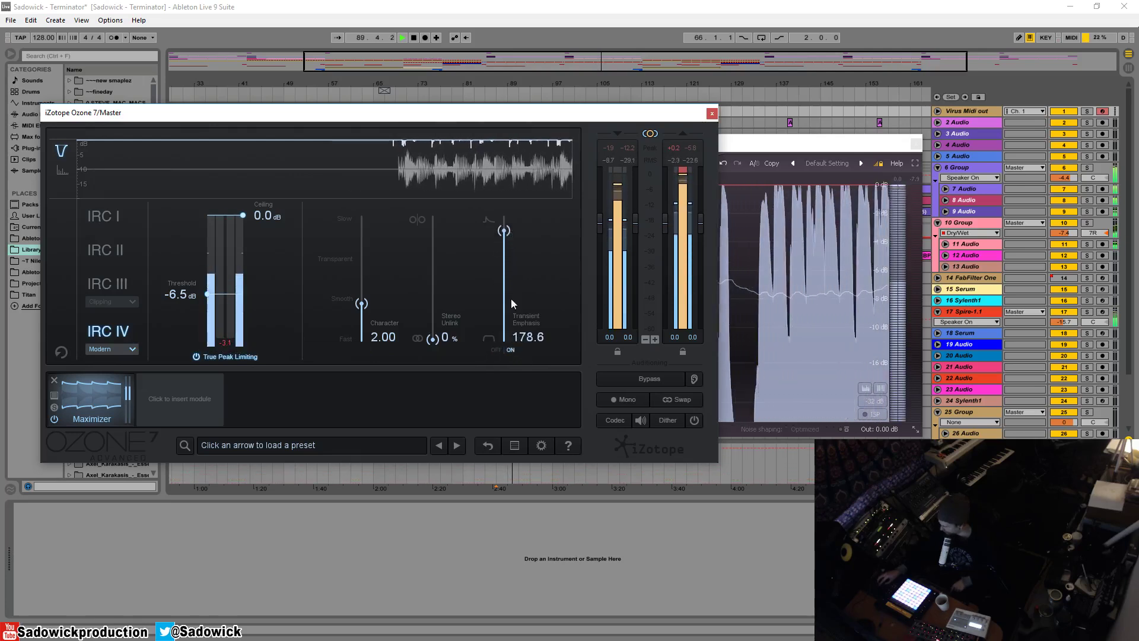
pyautogui.moveTo(505, 246); pyautogui.dragTo(445, 427)
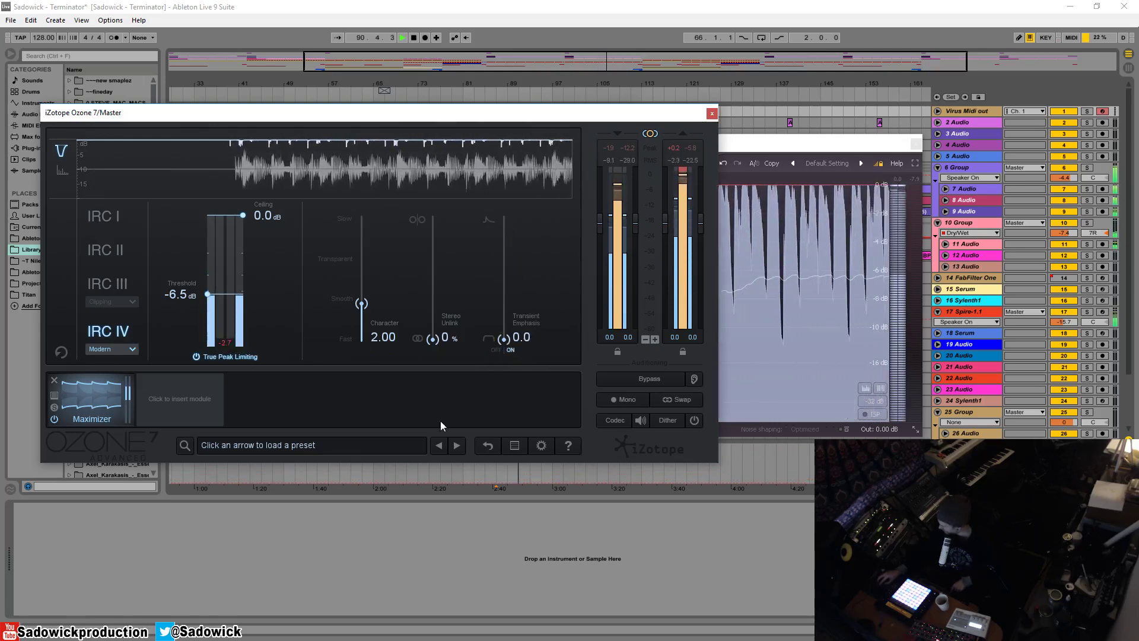
pyautogui.moveTo(207, 293); pyautogui.dragTo(211, 286)
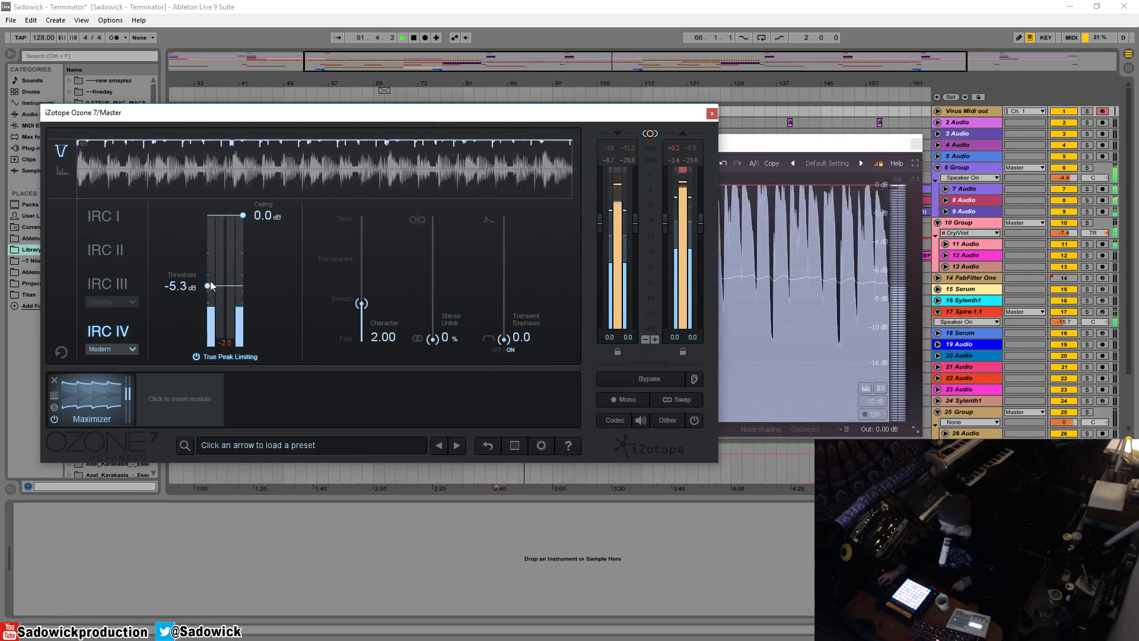